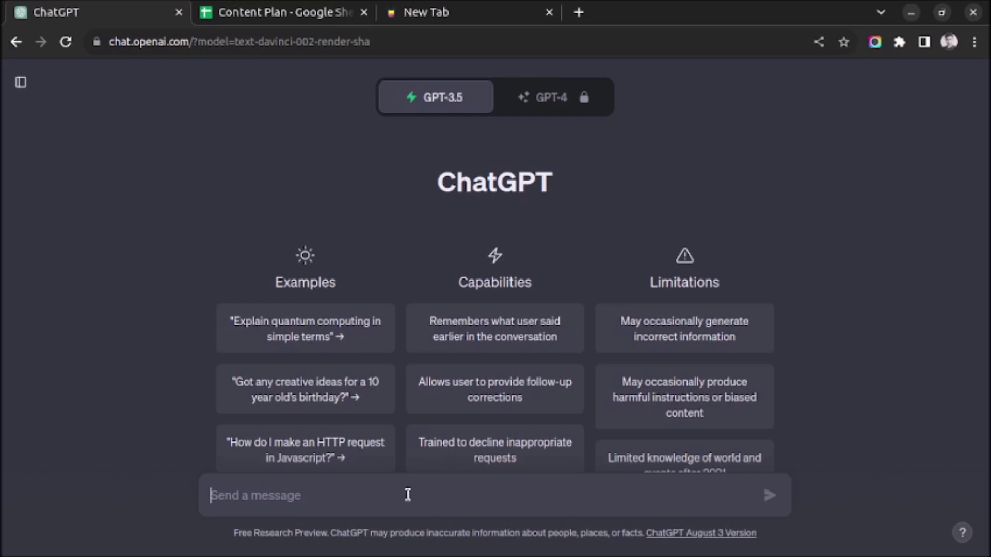
text(Help m)
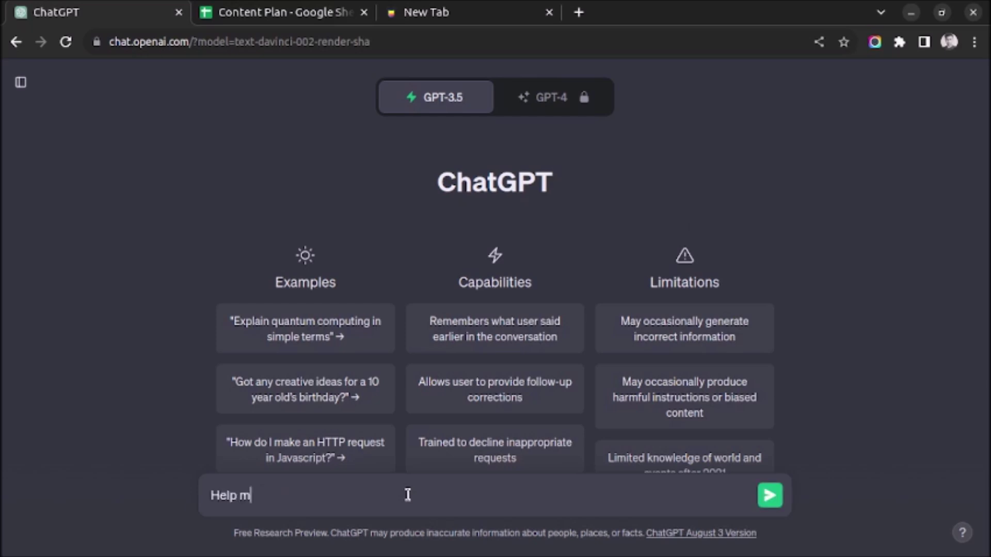
text(e to  und)
text(erstand)
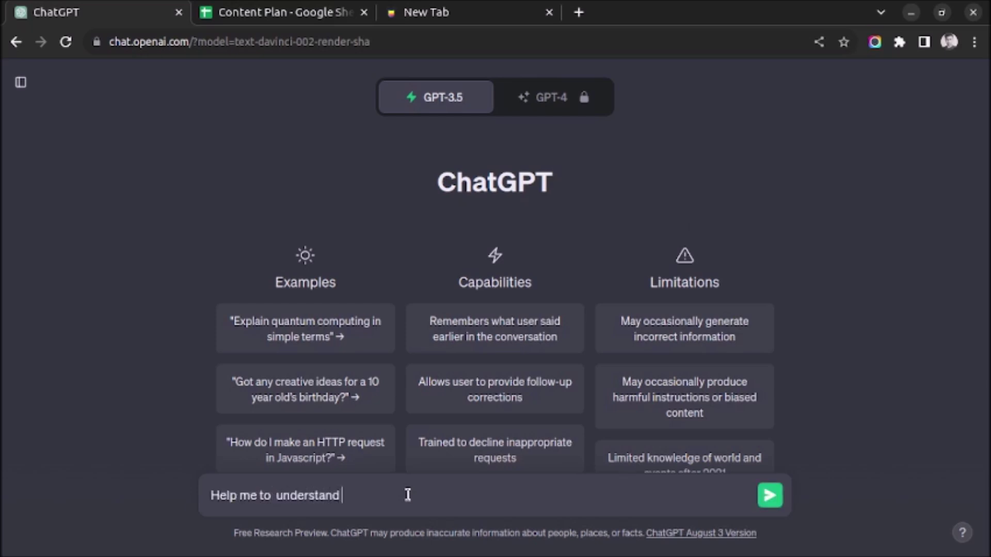
text( variable in p)
text(ython like a)
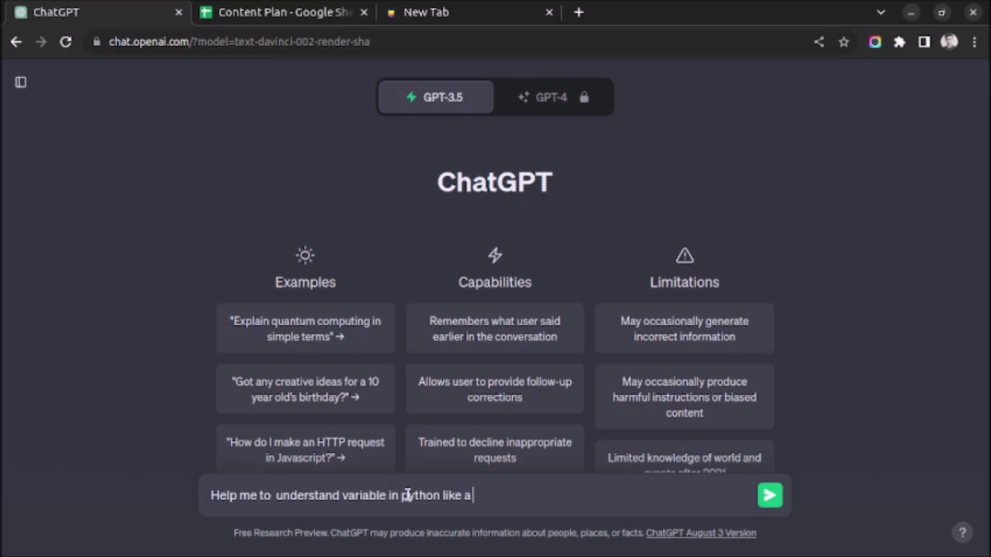
text( 5 year )
text(old kid)
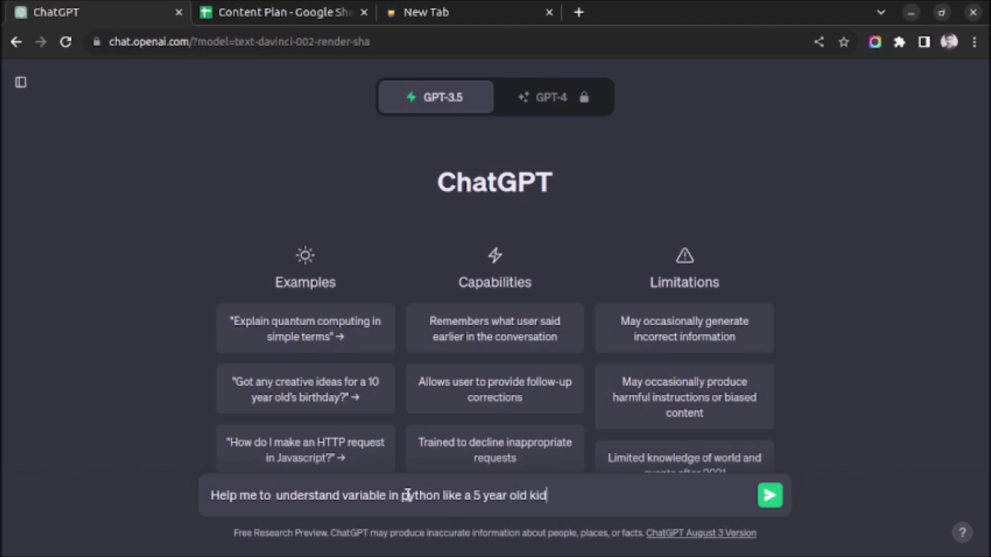
Send 'Help me to understand variable in python like a 5 year old kid' to ChatGPT.
key(Return)
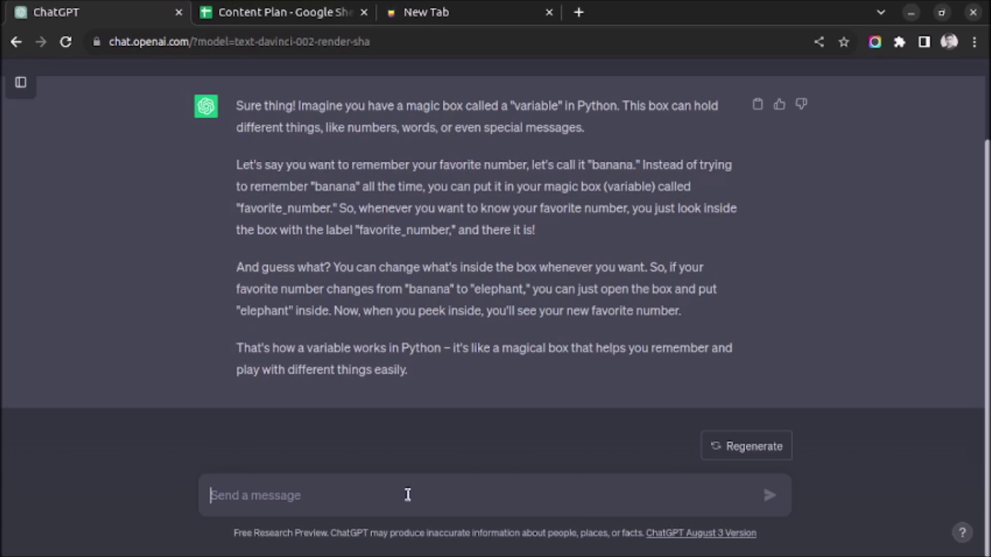
text(I want)
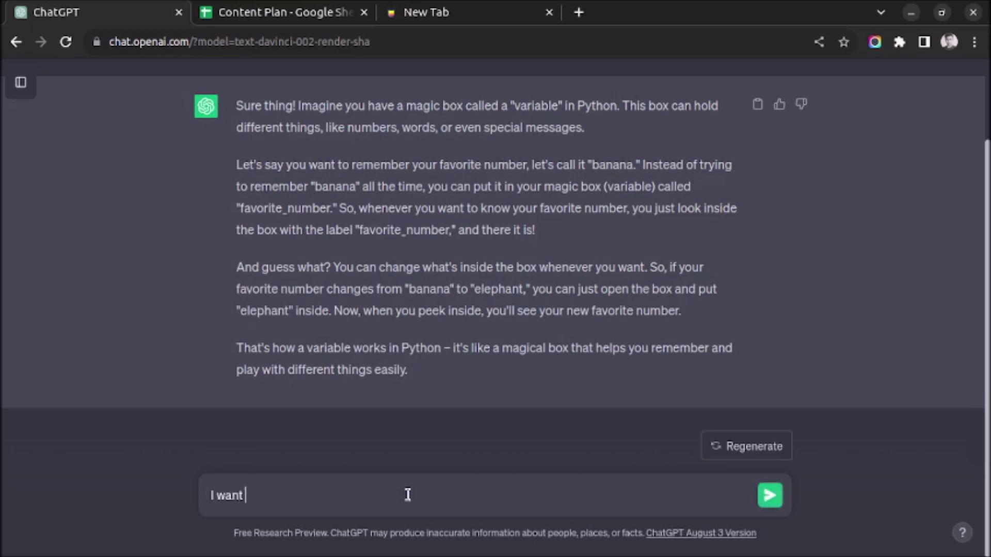
text( to)
Send 'Give me syntax of function in python' and highlight 'return result' in the reply.
key(BackSpace)
key(BackSpace)
key(BackSpace)
key(BackSpace)
key(BackSpace)
key(BackSpace)
key(BackSpace)
text(Give)
text( ne)
key(BackSpace)
key(BackSpace)
key(BackSpace)
text(me)
key(BackSpace)
key(BackSpace)
text(me syt)
key(BackSpace)
text(ntax o )
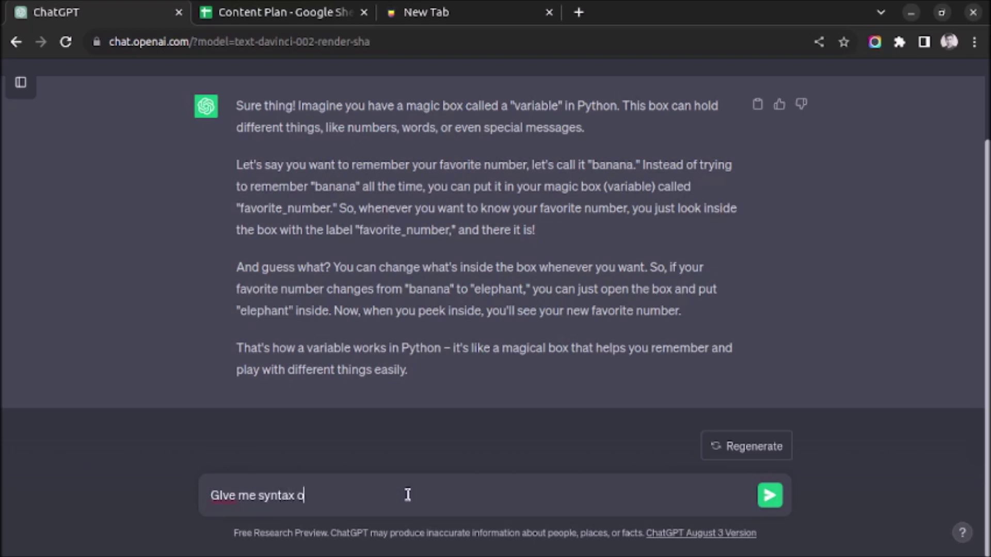
text(f)
key(BackSpace)
text(f)
text( function in )
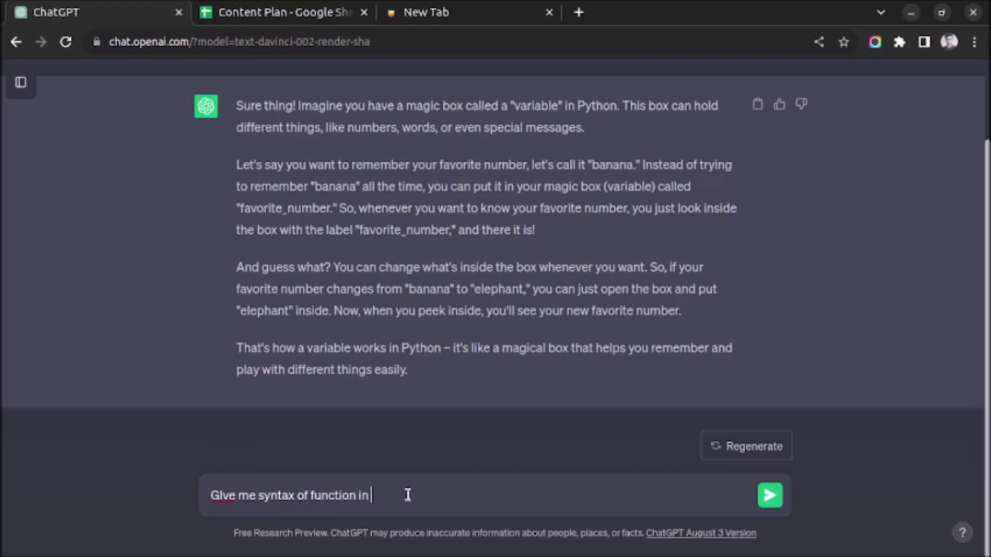
text(python)
key(Return)
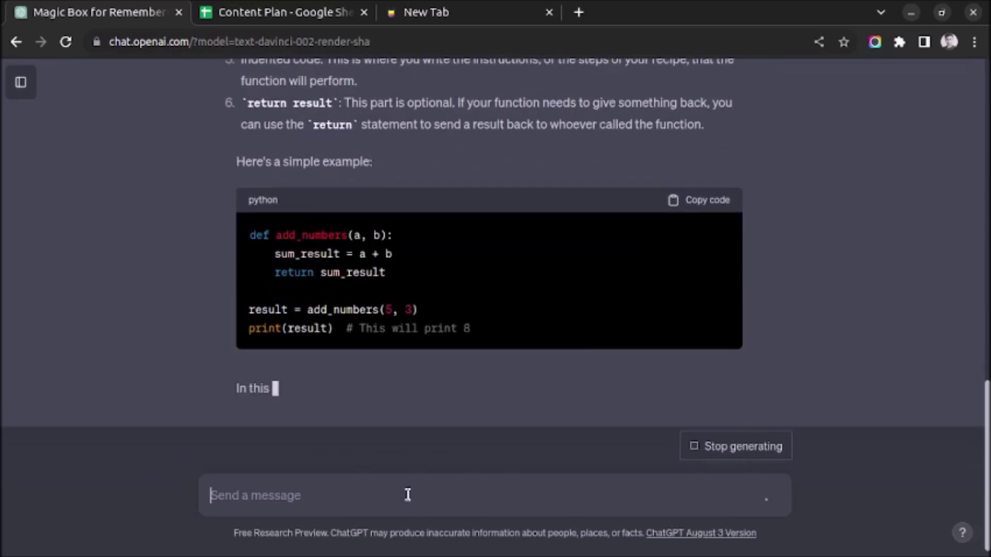
scroll(396, 448, up, 3)
scroll(347, 336, up, 1)
scroll(336, 325, down, 1)
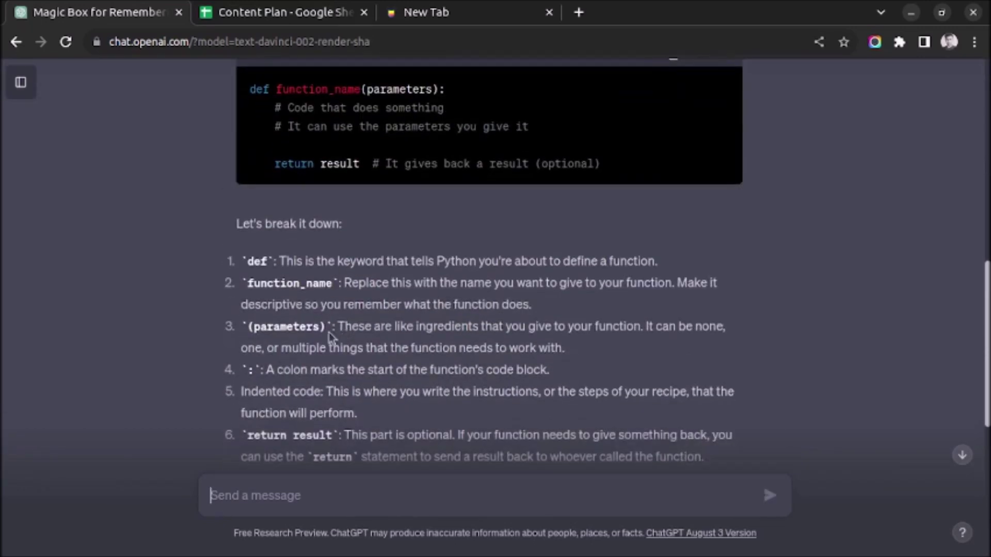
scroll(261, 372, down, 2)
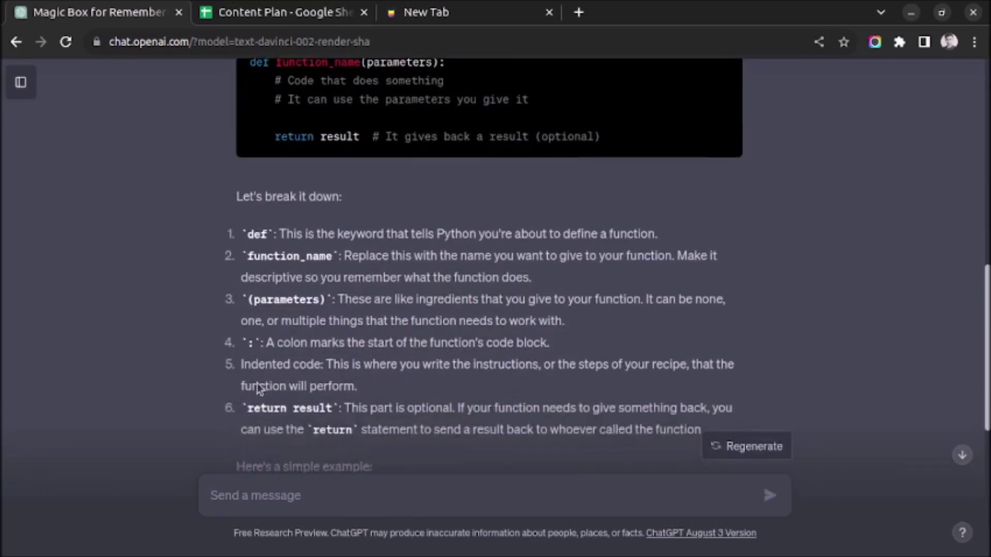
drag(248, 343, 300, 344)
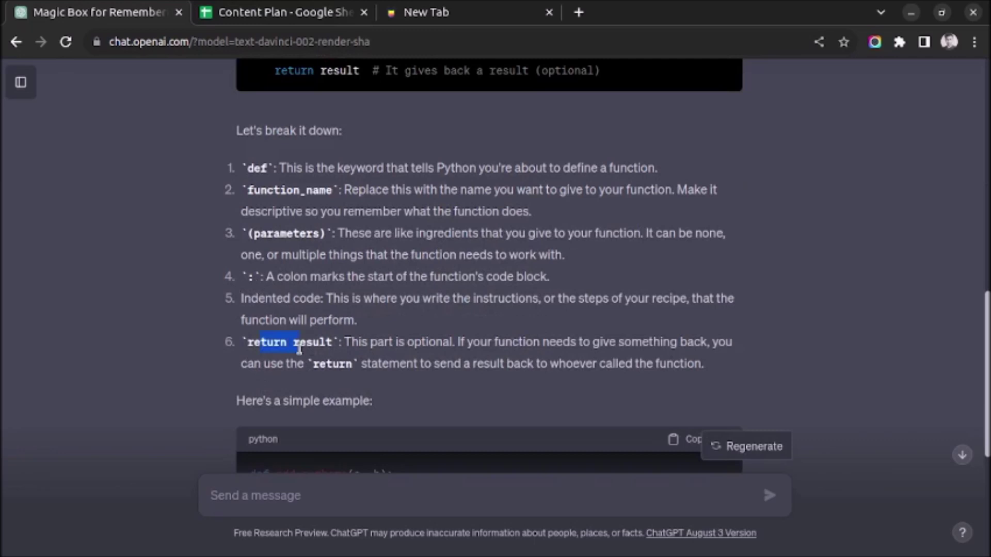
scroll(360, 317, down, 2)
scroll(370, 289, down, 4)
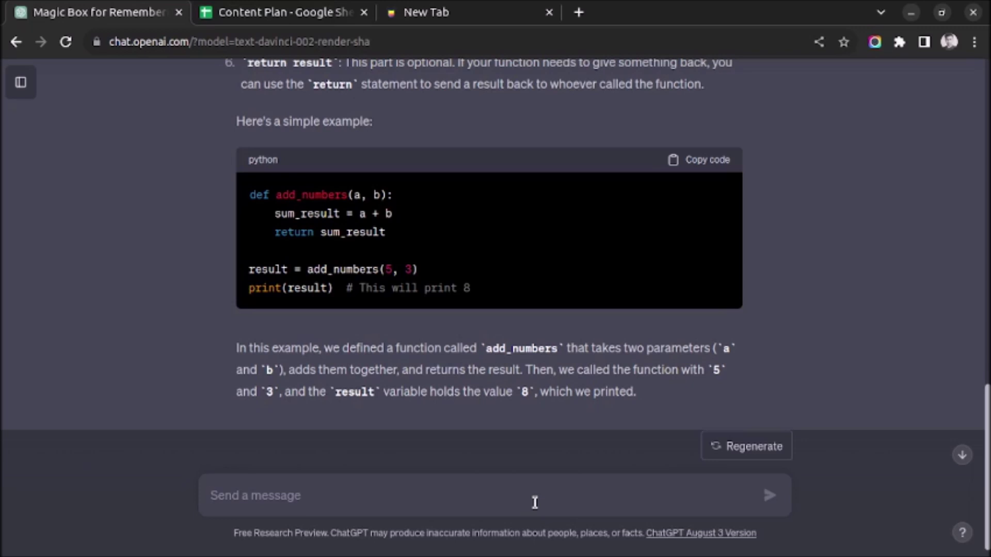
text(Genera)
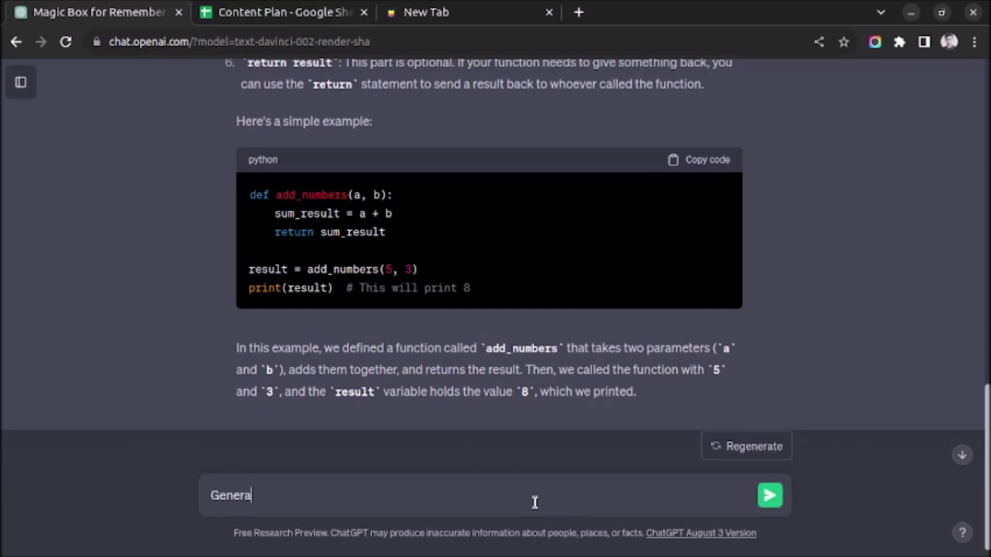
text(a)
Send a request for a quiz on Python functions that includes code snippets.
key(BackSpace)
text(te a)
key(BackSpace)
key(BackSpace)
text(a quiz on )
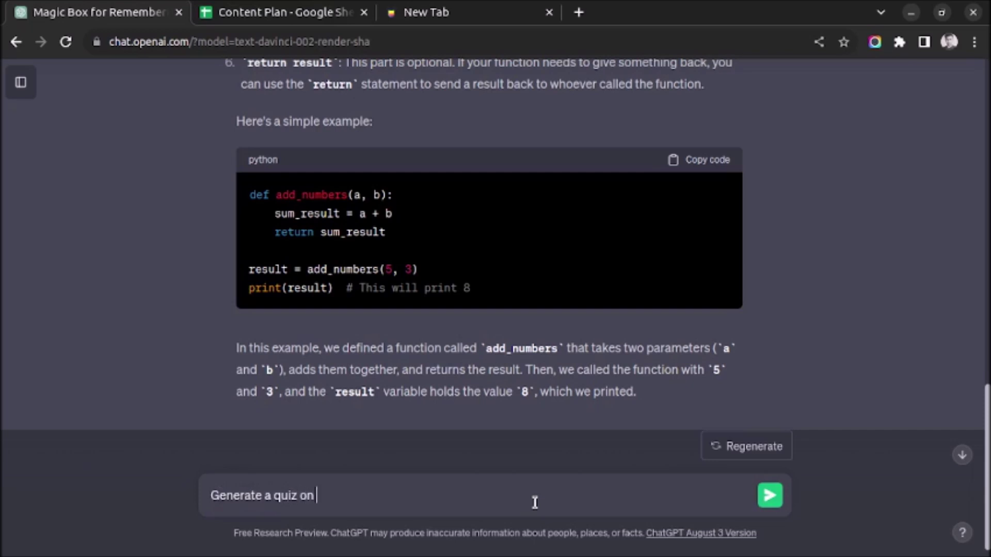
text(function)
text( on p)
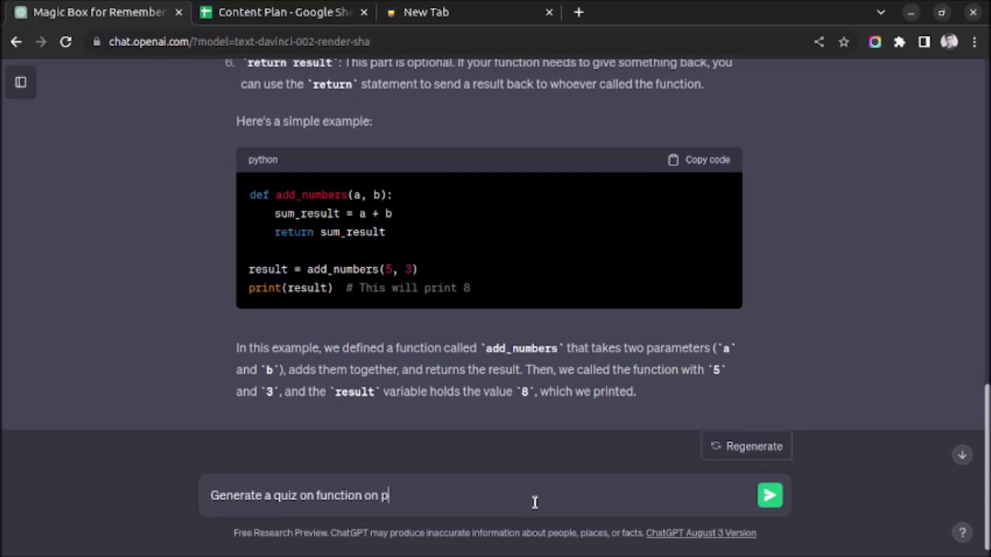
text(ython )
text(with code)
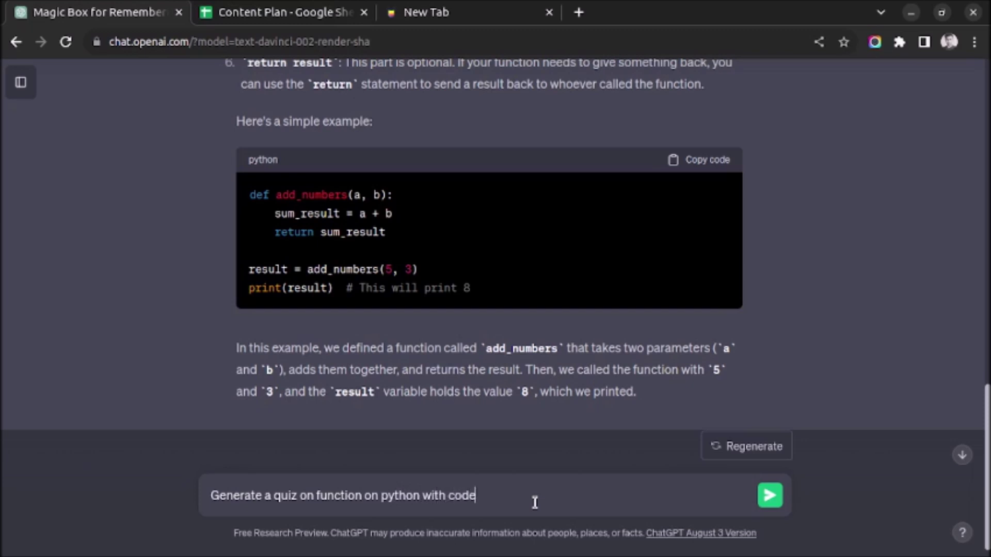
text( snippers)
key(Return)
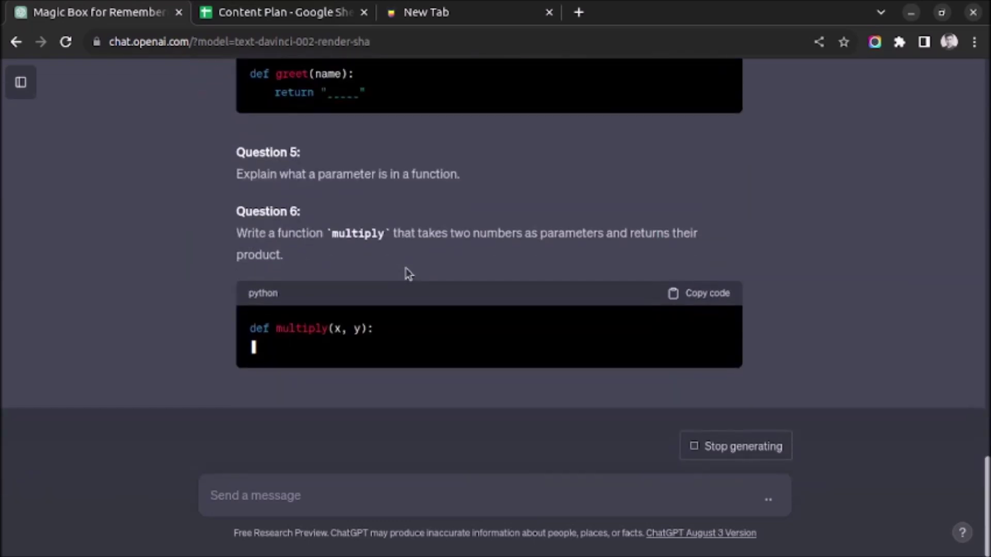
scroll(412, 295, up, 3)
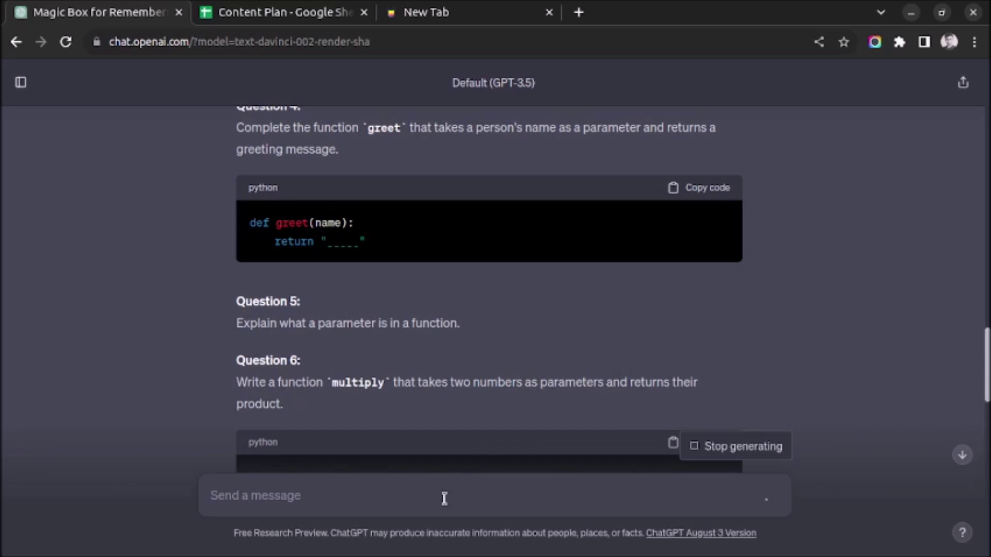
text(I am new t)
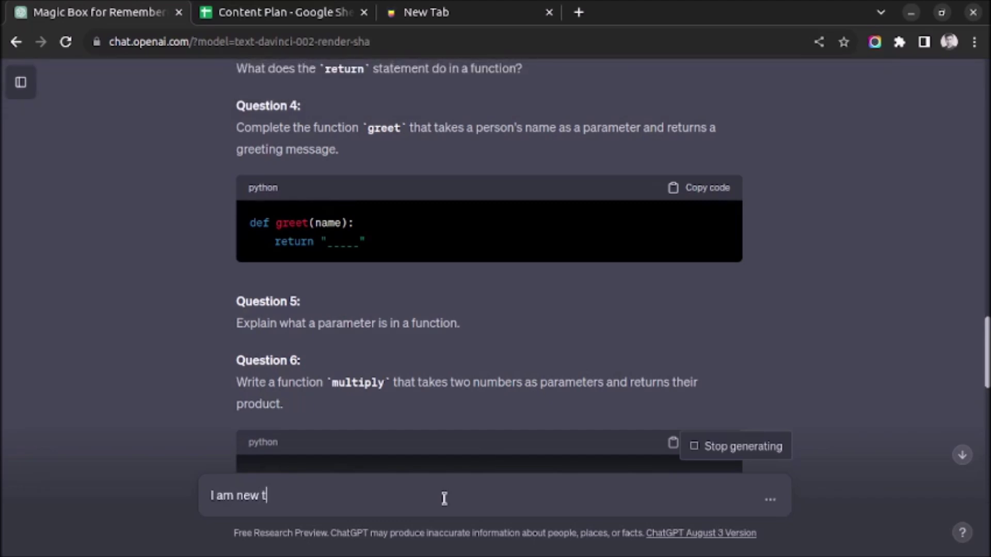
text(o pyt)
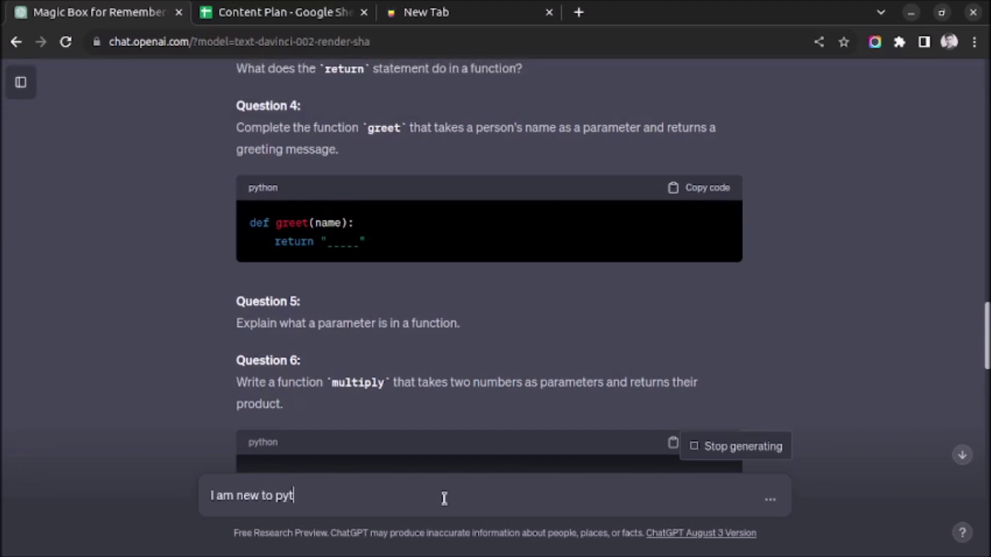
text(hon give)
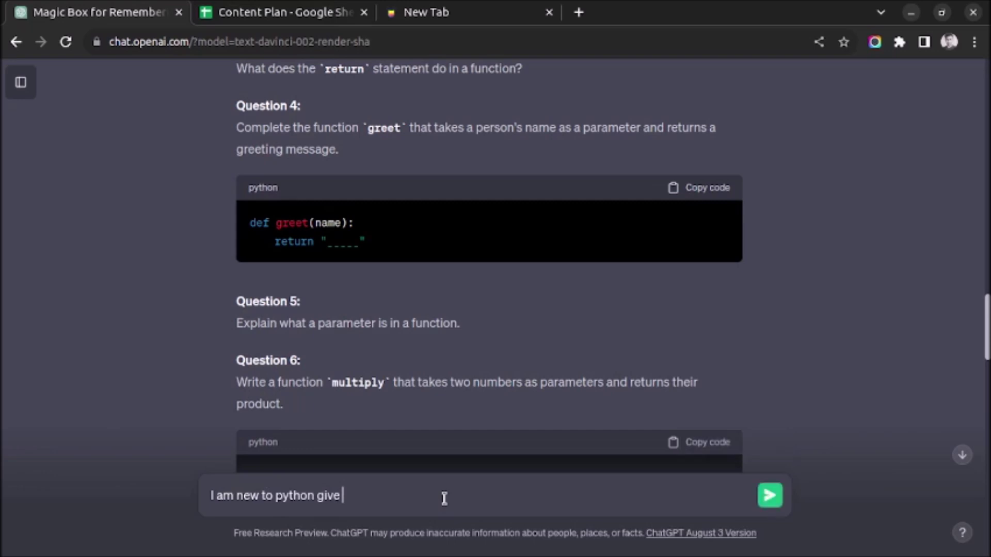
text( me some p)
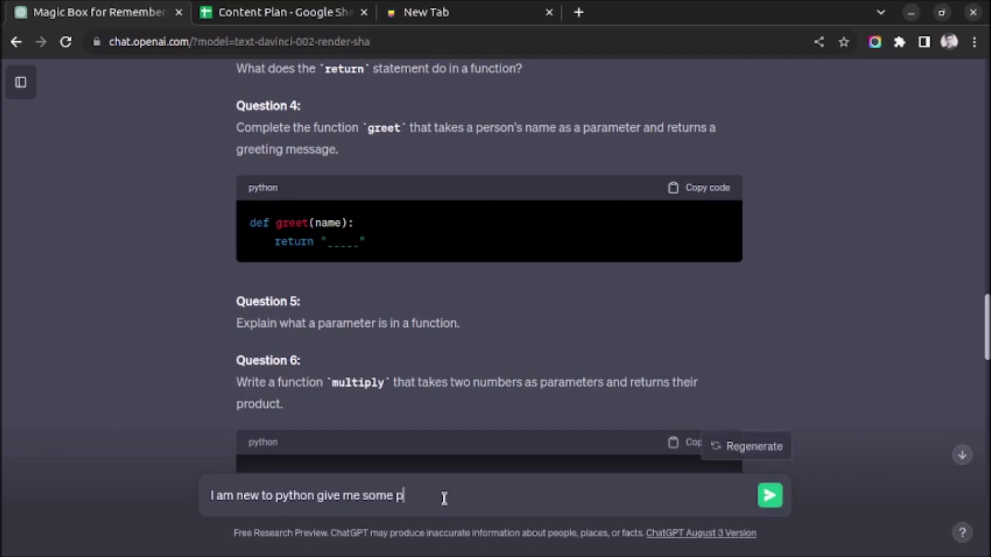
text(or)
Send a request for beginner-friendly Python project ideas and receive 15 suggestions.
key(BackSpace)
key(BackSpace)
text(rojec)
text(t i)
key(BackSpace)
text(id)
text(eas a s a)
text( begineer)
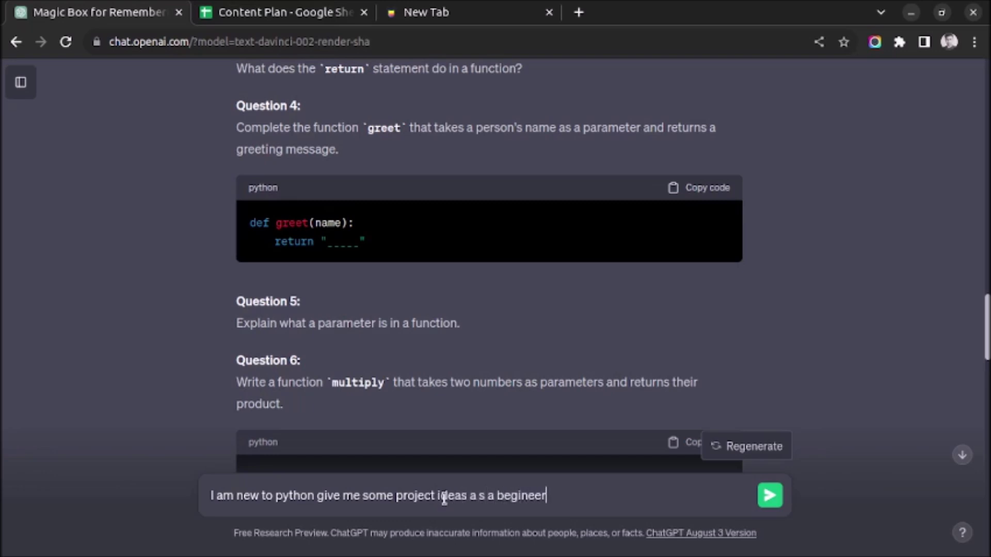
key(Return)
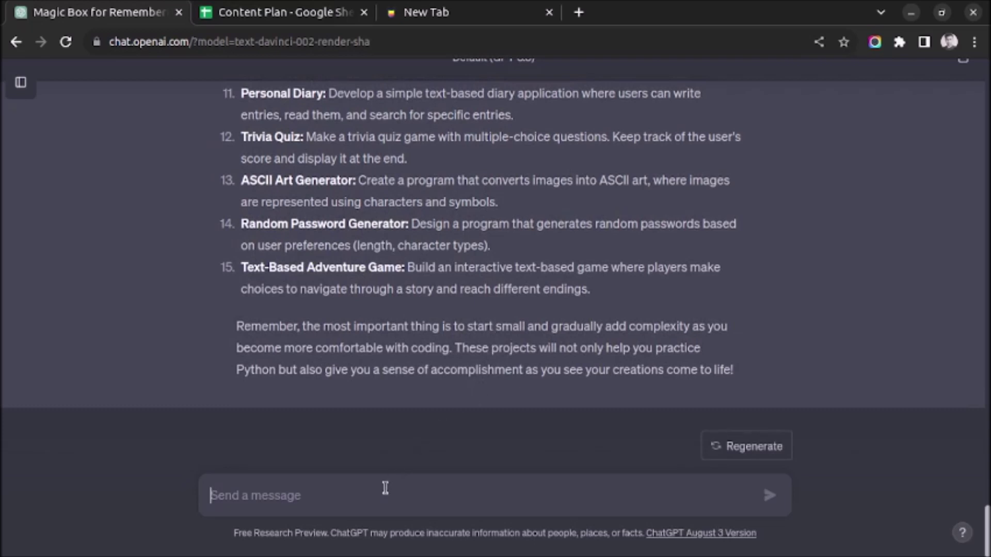
text(I a)
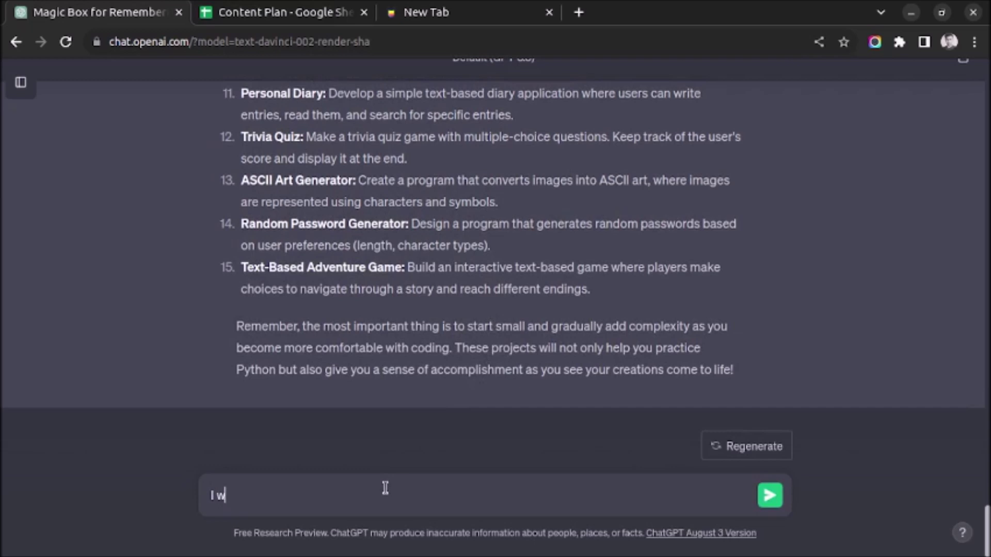
text(ant to learn )
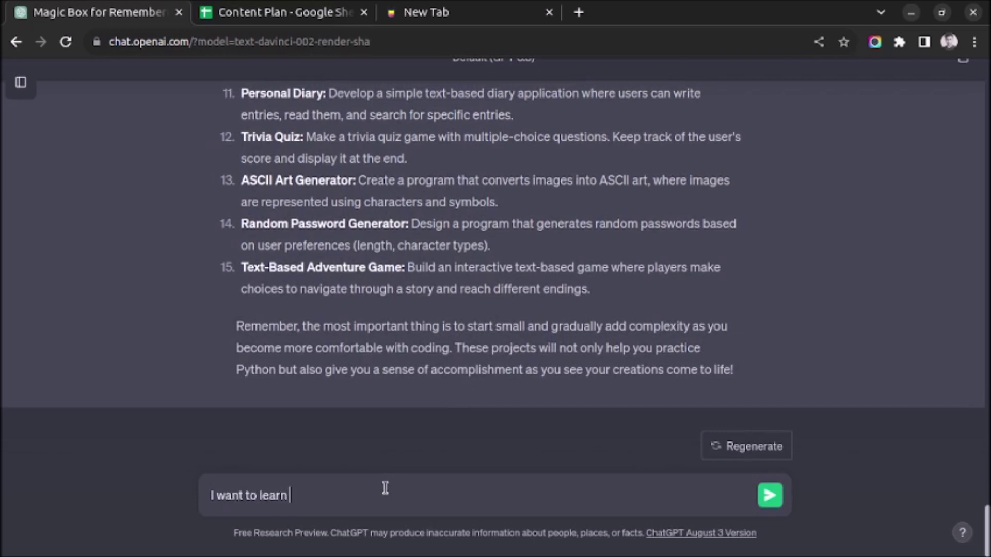
text(python p)
text(lease prov)
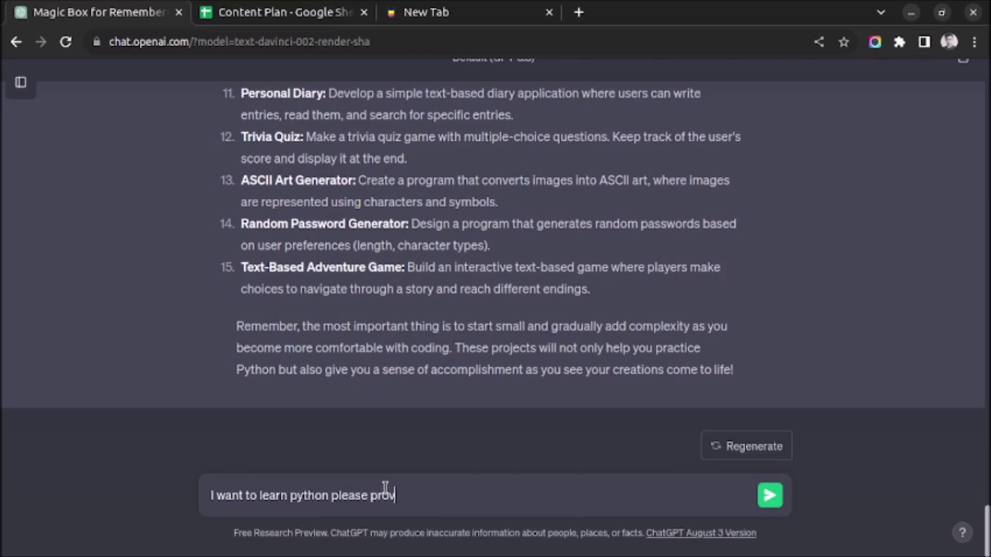
text(ide some lea)
text(rningresou)
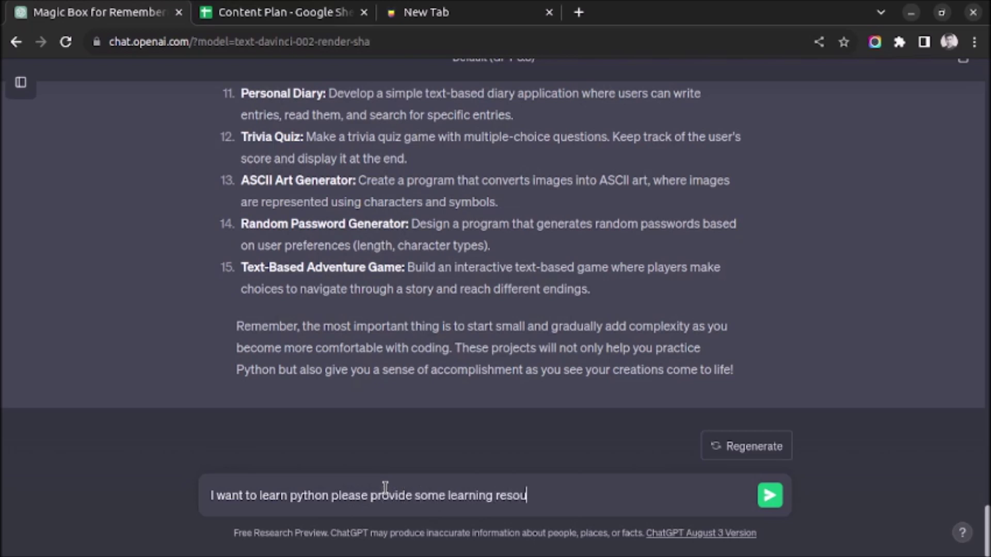
text(rce s for)
text( the same)
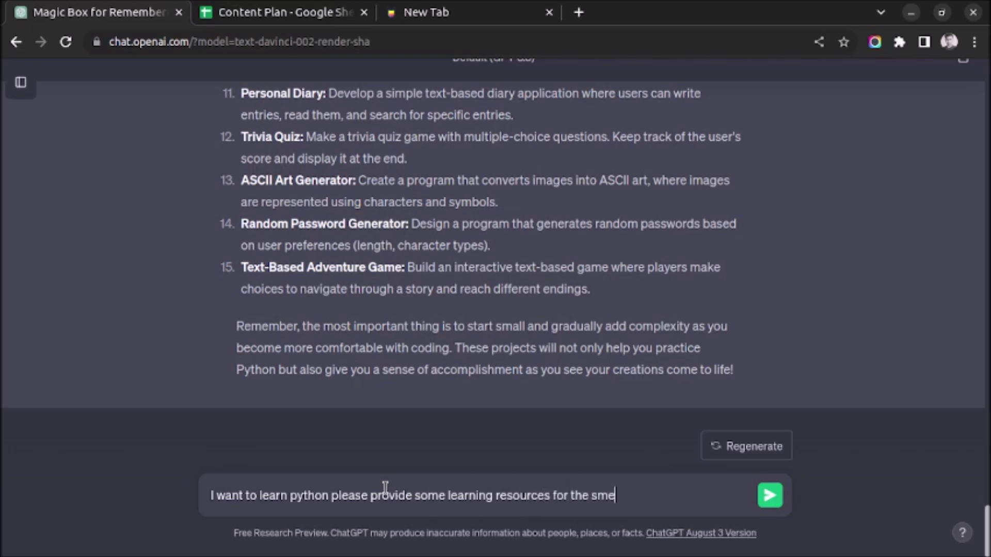
Send a request for Python learning resources: books, video courses and practice platforms.
key(BackSpace)
text(me)
key(Return)
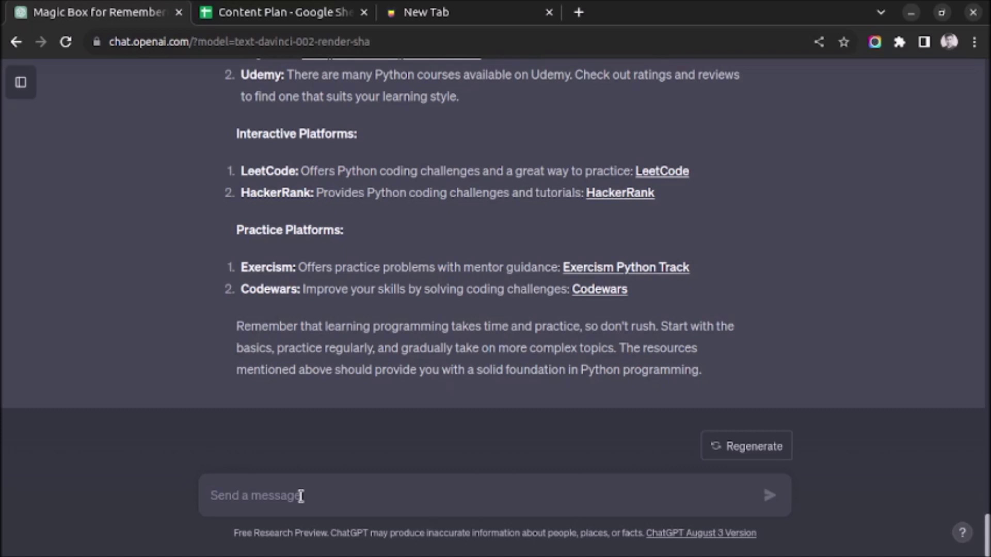
text(I )
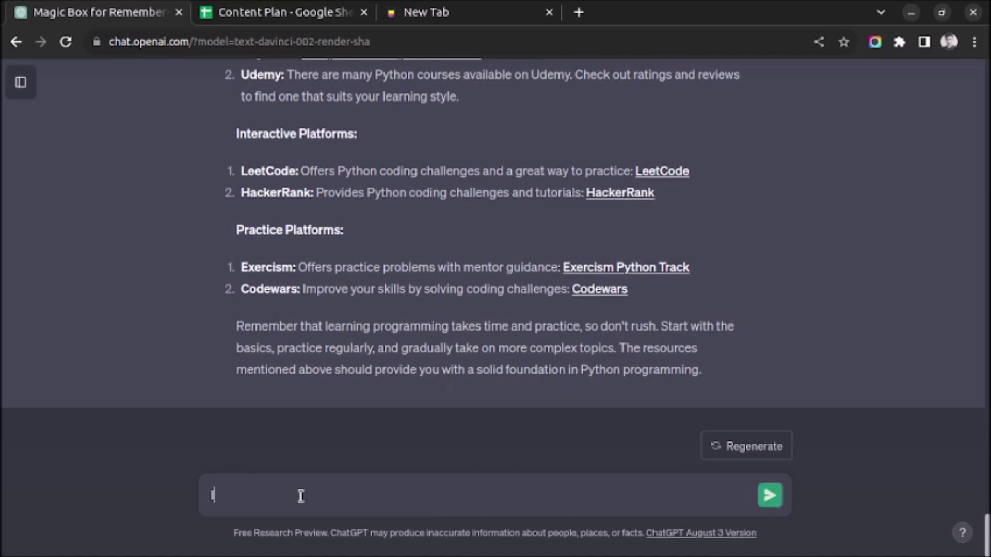
text(want too learn )
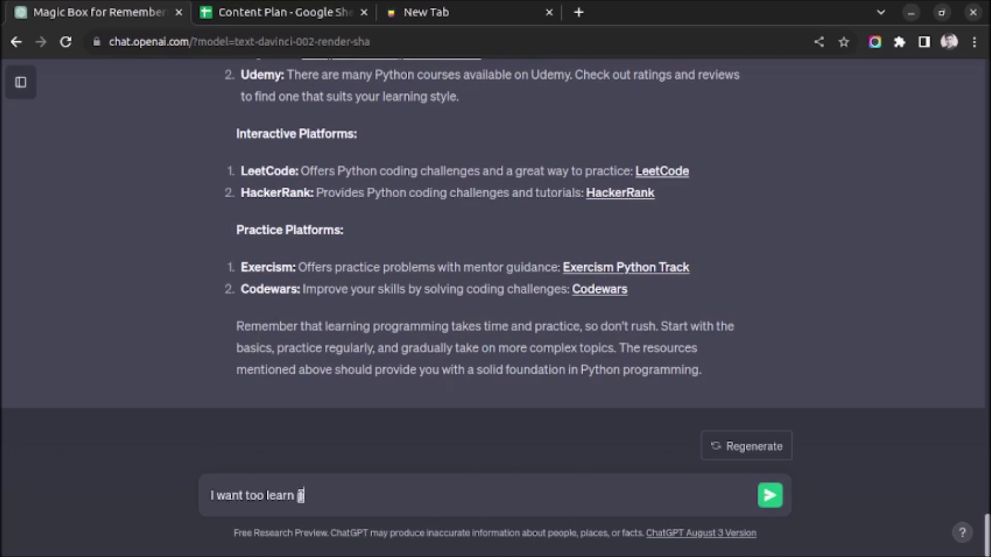
text(python so pleas)
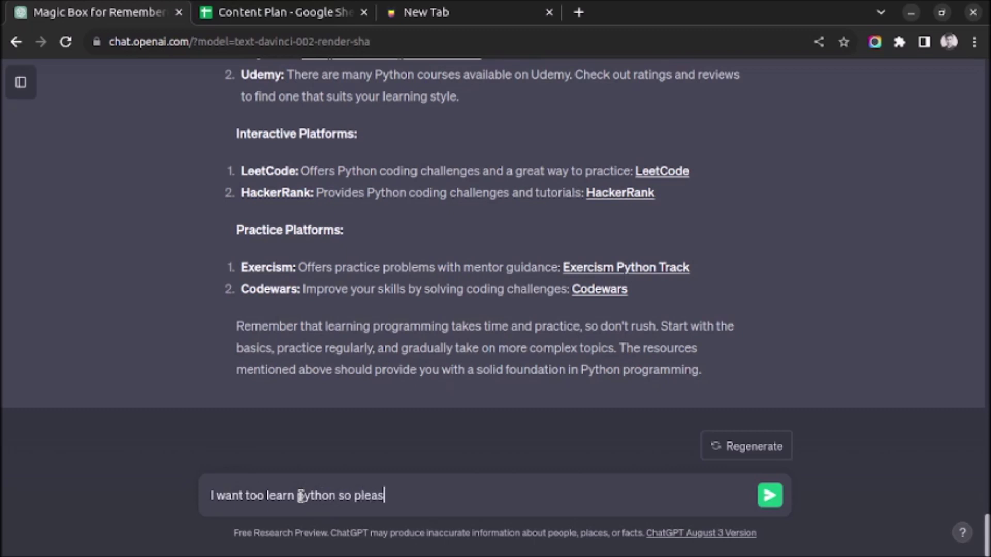
text(e act lik)
text(n python intr)
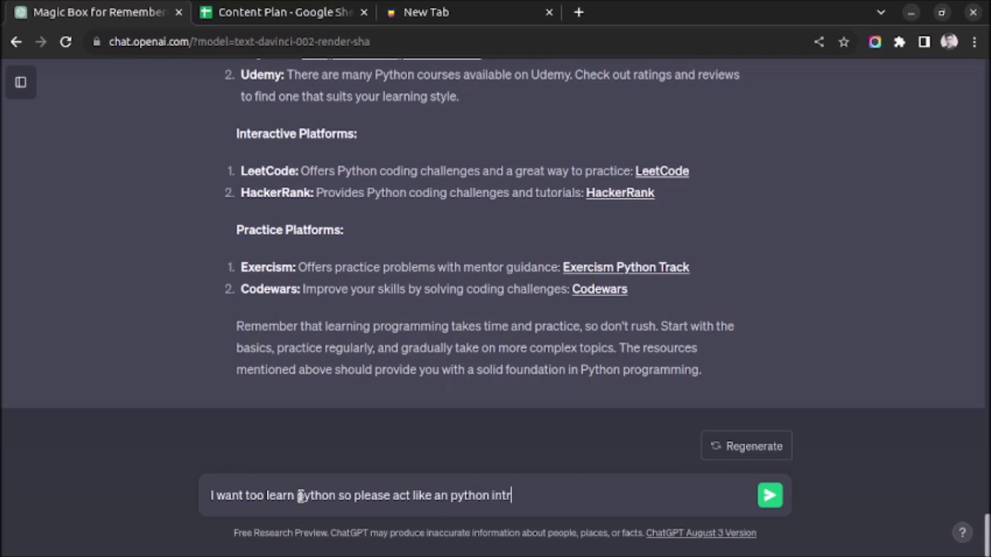
text(uctor and tr)
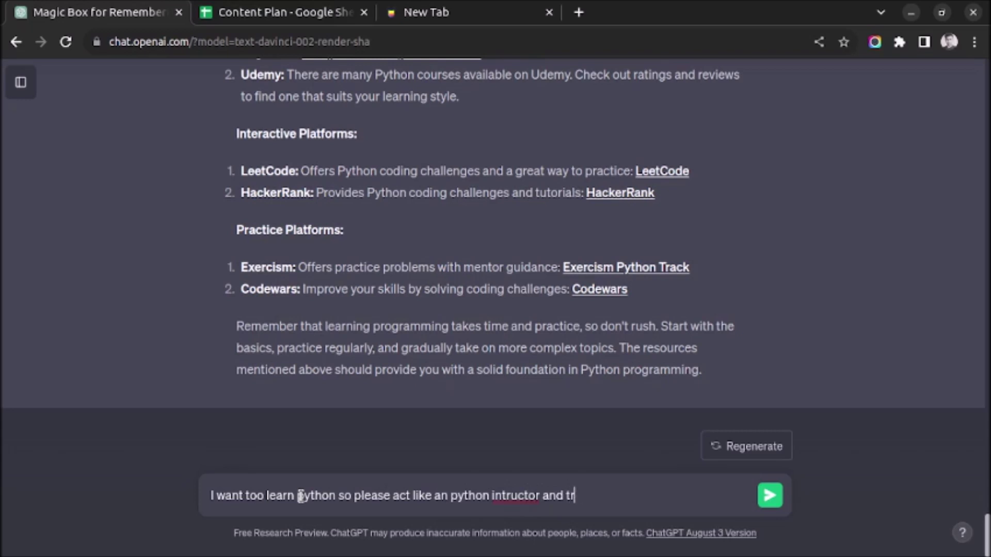
text(each me pytho)
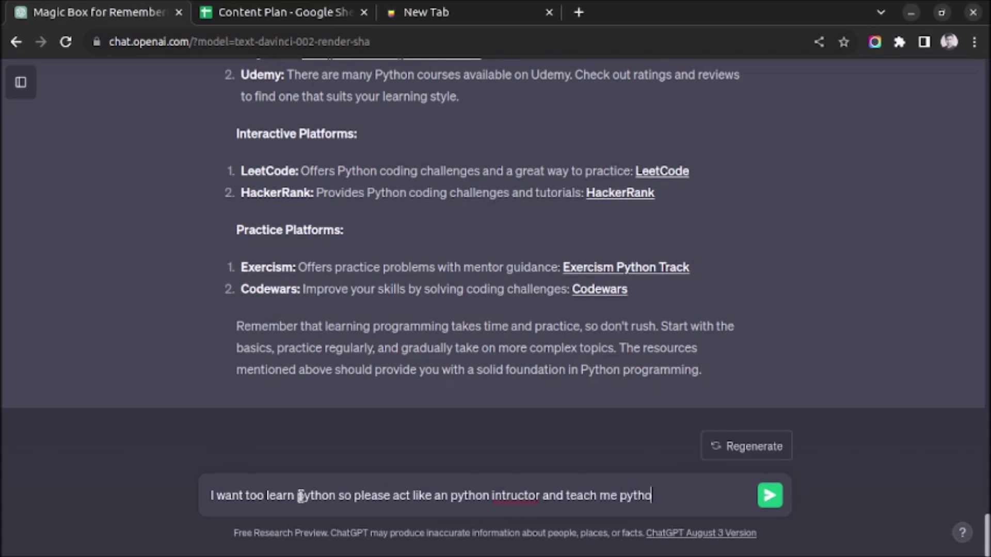
text(n from start)
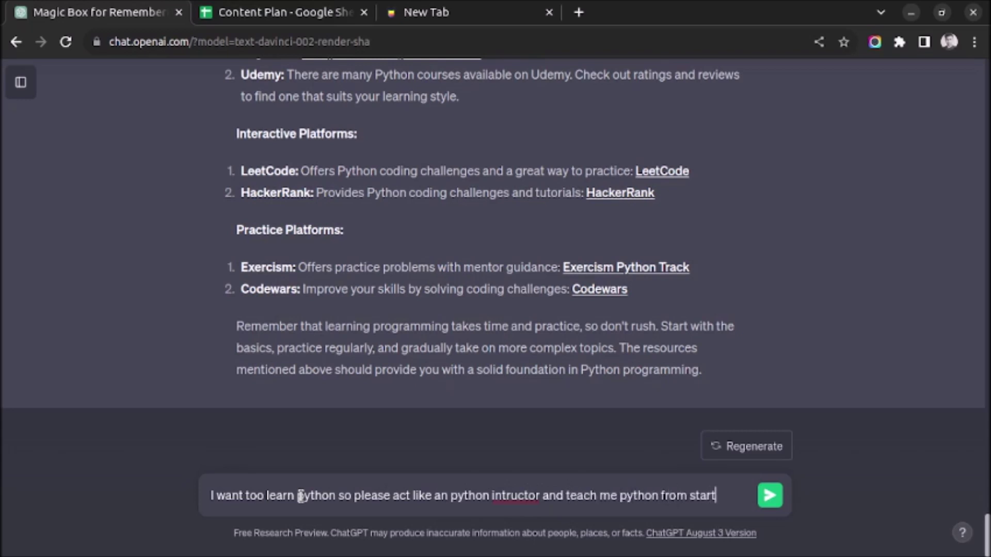
text(ing )
text(s st)
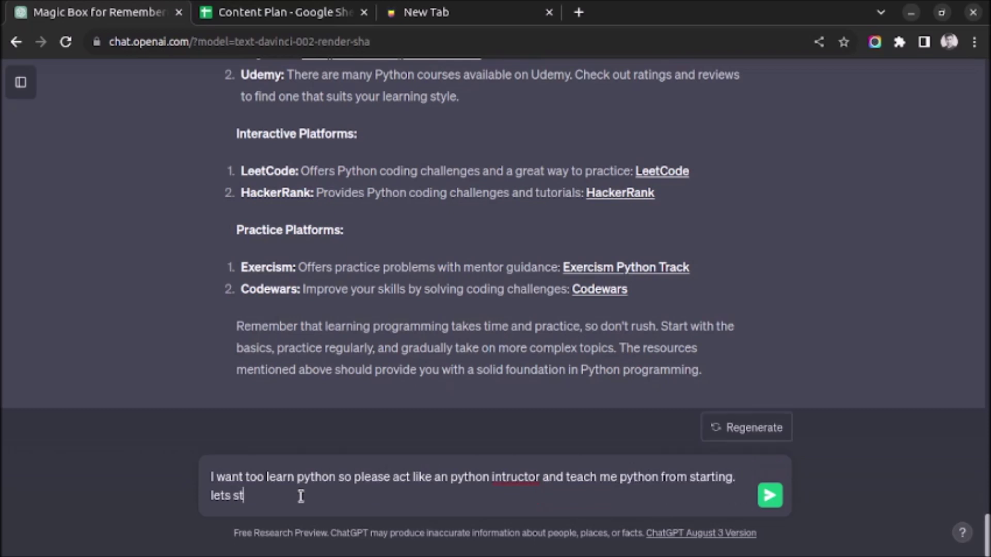
text(art)
text( wti)
text(ith lesson 1)
Send the prompt asking ChatGPT, as a Python instructor, to begin with Lesson 1.
key(Return)
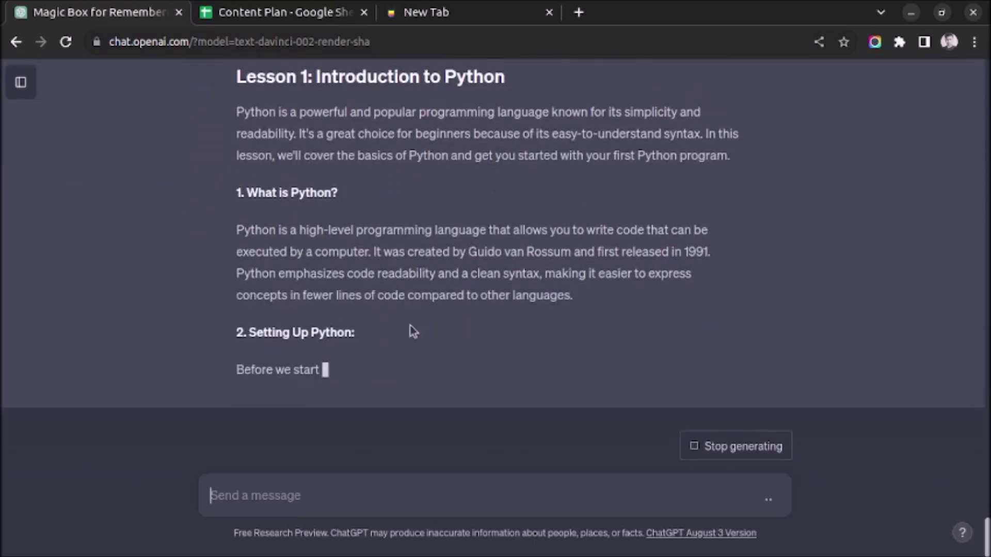
scroll(409, 325, up, 1)
scroll(409, 325, up, 1)
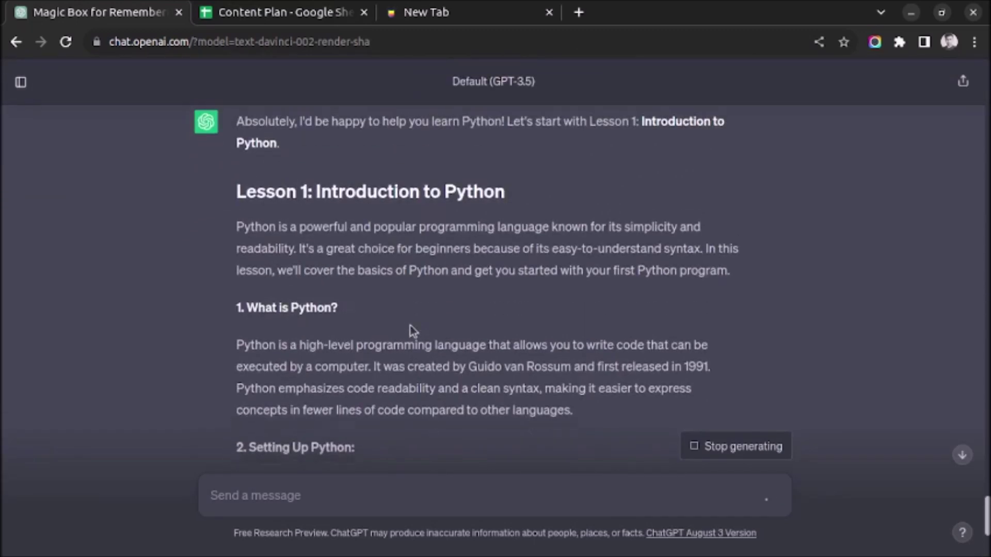
scroll(409, 325, down, 2)
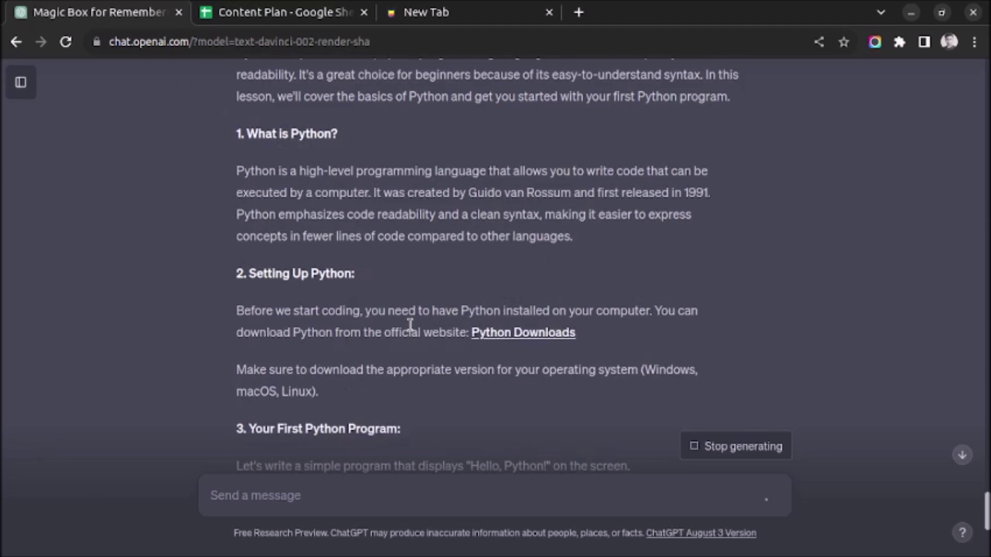
scroll(393, 251, down, 1)
scroll(394, 252, down, 2)
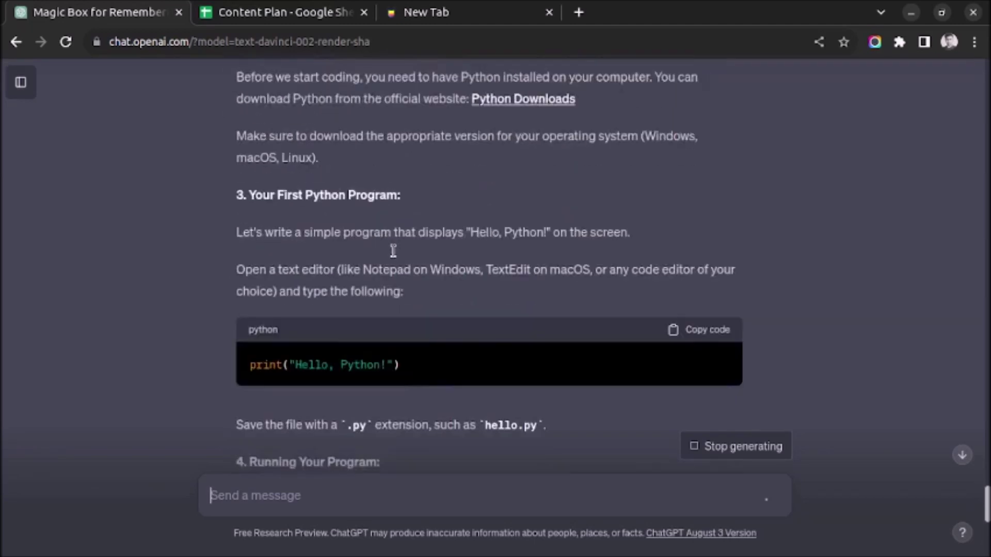
scroll(393, 252, down, 1)
scroll(350, 237, down, 2)
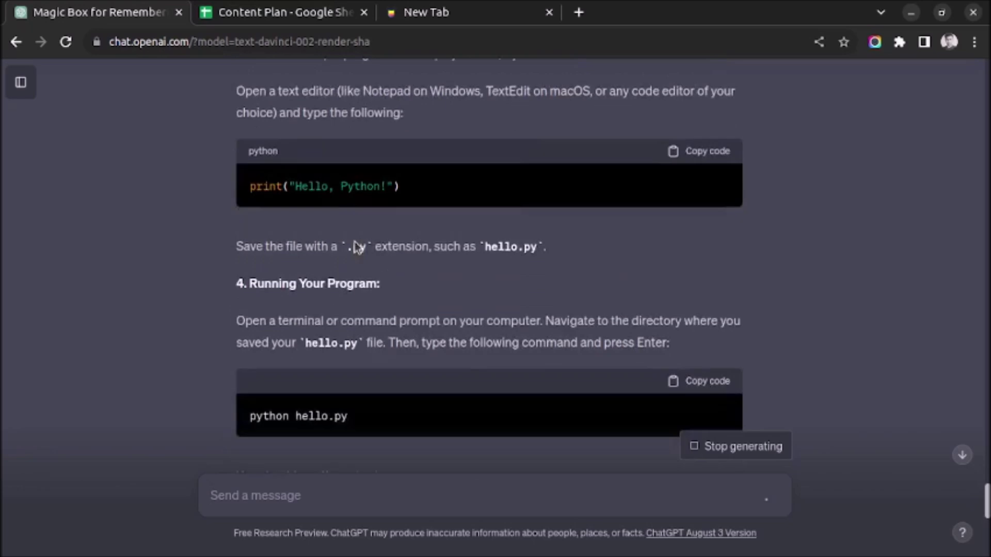
scroll(365, 278, down, 2)
scroll(385, 334, down, 1)
scroll(384, 335, down, 2)
scroll(385, 334, down, 1)
scroll(385, 335, down, 1)
scroll(383, 325, down, 2)
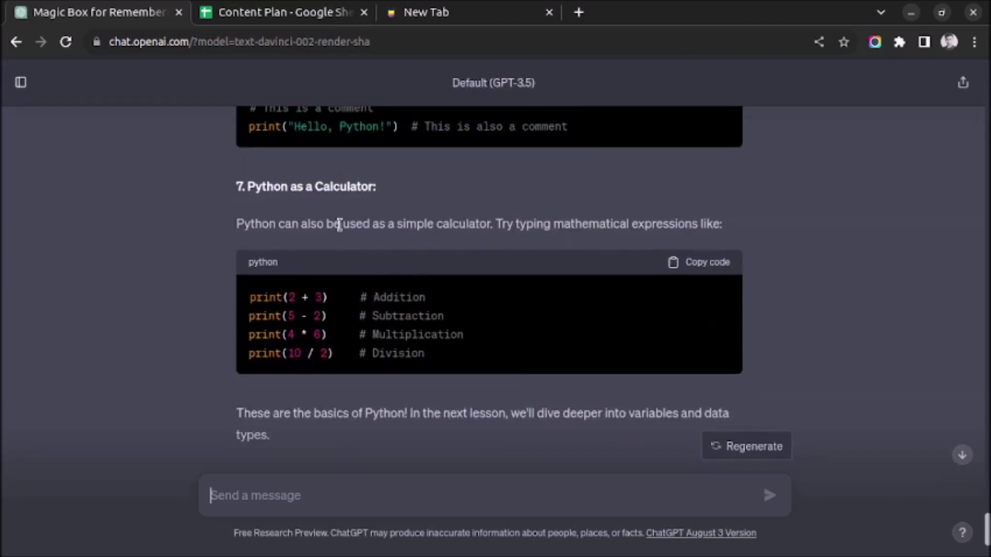
scroll(368, 341, down, 2)
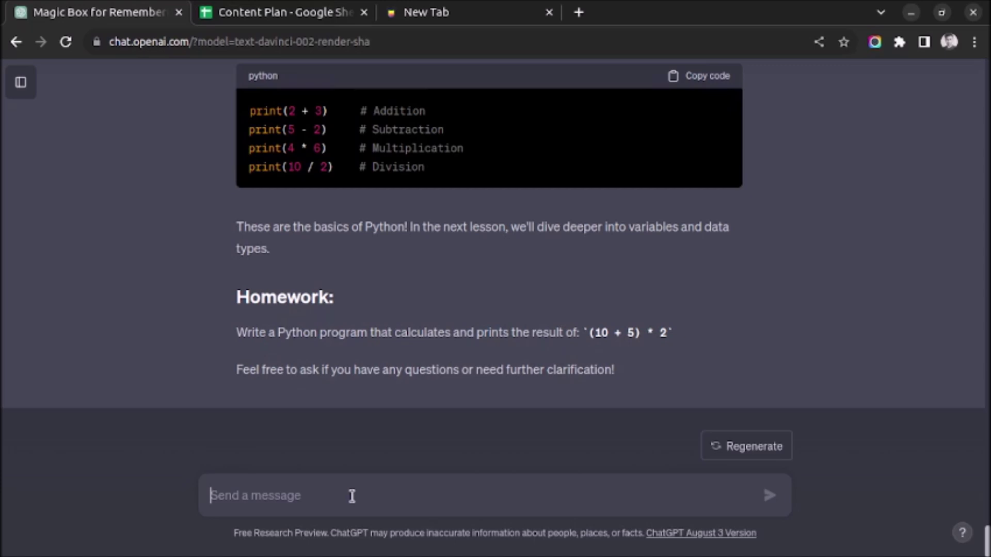
text(Let)
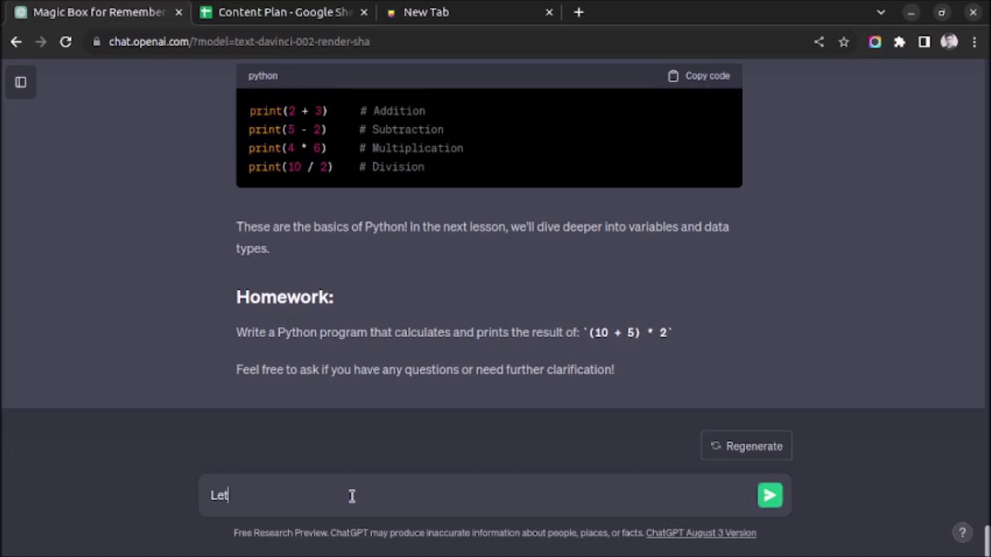
text(s start w)
text(ith lesson 2)
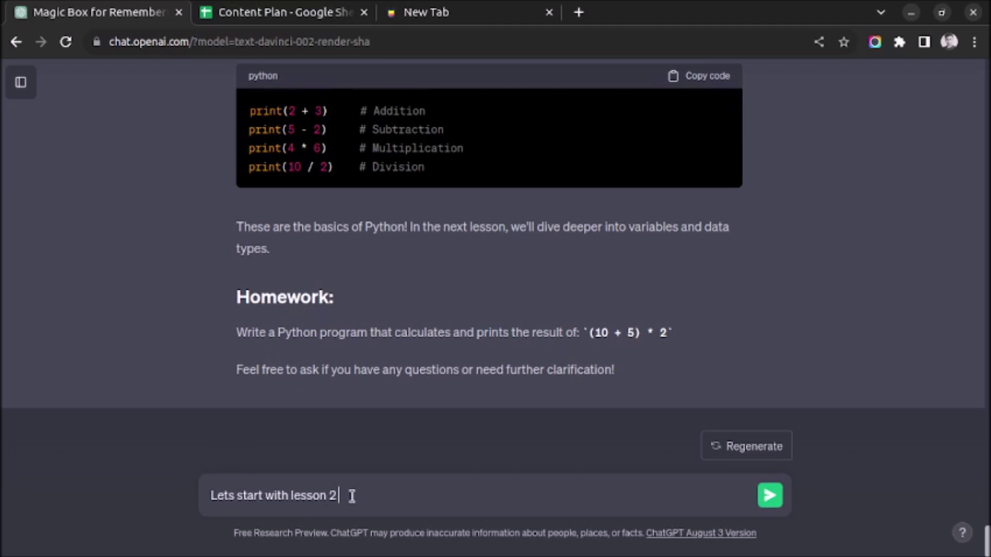
text( also u)
text(se commen)
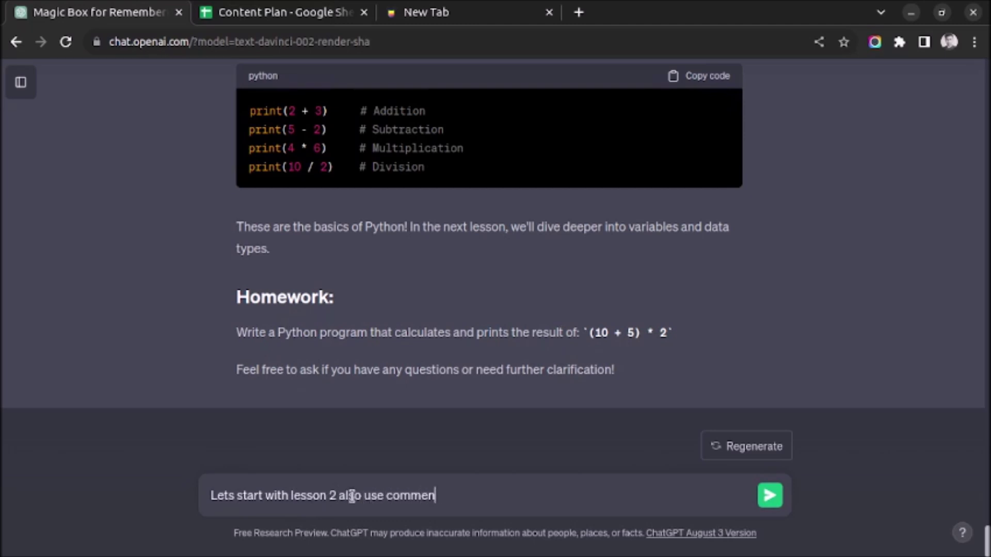
text(ts)
Send 'Lets start with lesson 2 also use comments' to ChatGPT.
key(Return)
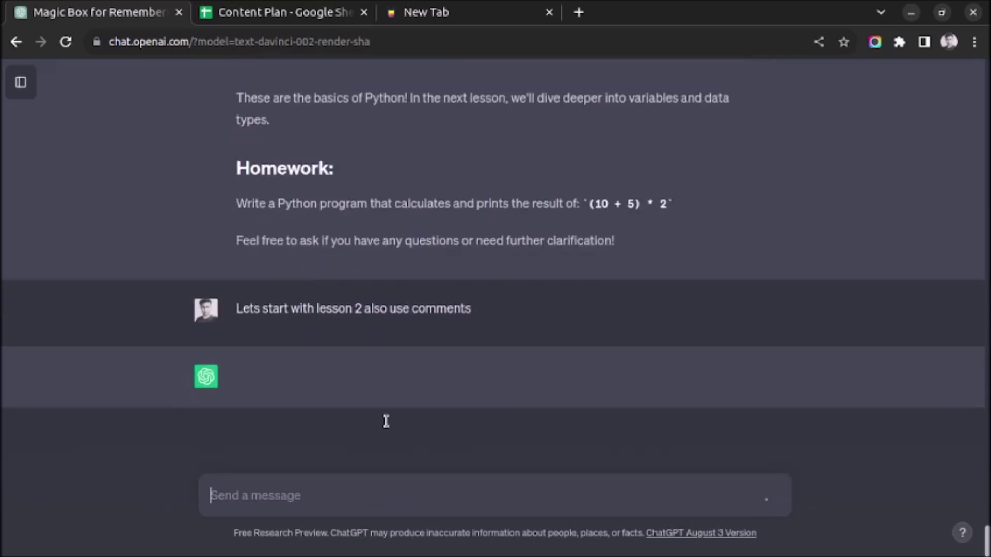